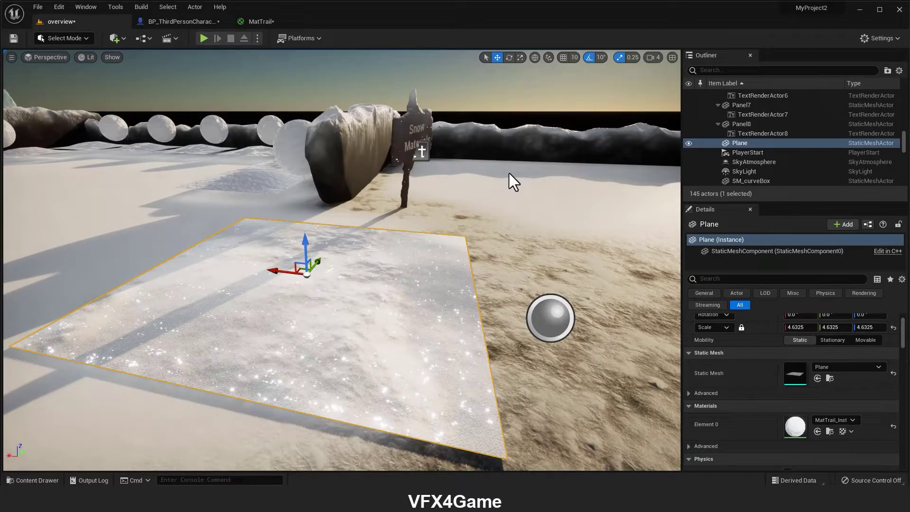
Raise the snow plane above the ground and play the level, walking the character across it.
drag(305, 242, 304, 198)
click(536, 200)
key(w)
key(w)
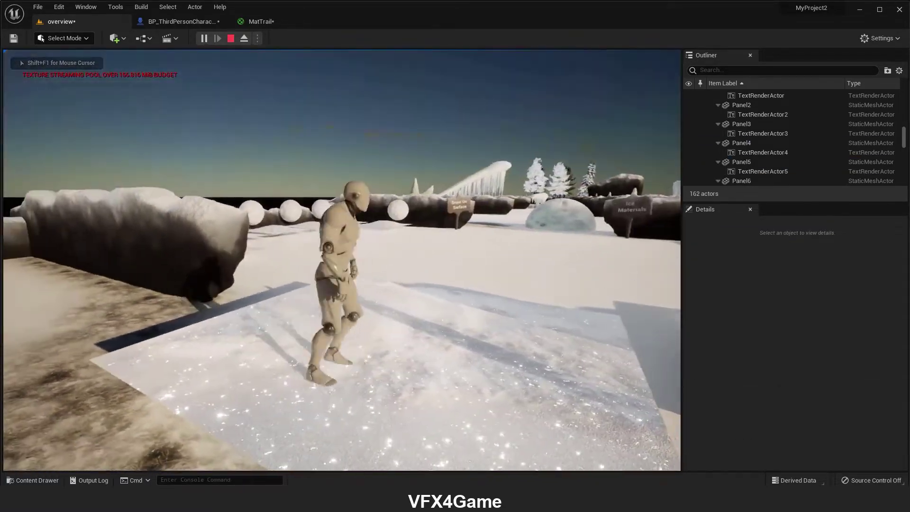
key(w)
key(d)
key(a)
key(s)
key(a)
key(Escape)
Add an actor tag to the snow plane.
key(a)
right_drag(471, 249, 595, 261)
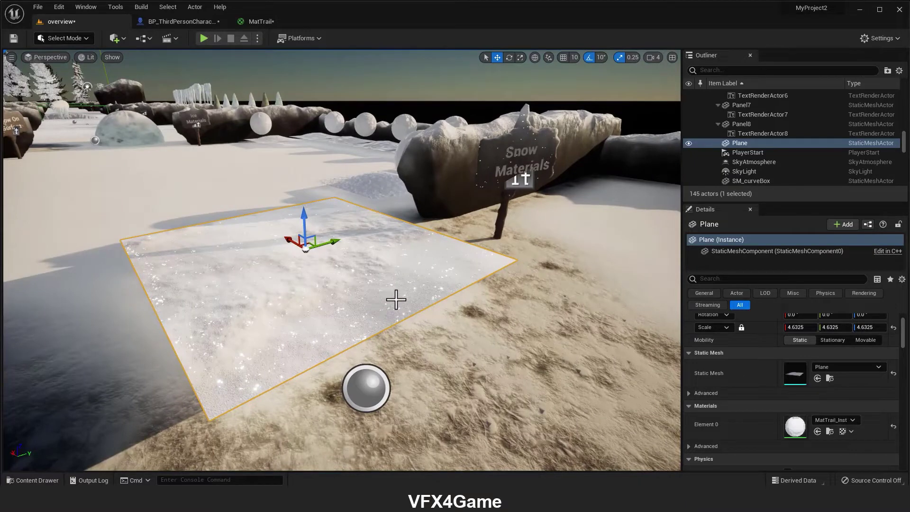
text(ag)
click(845, 370)
click(797, 383)
click(693, 279)
Play the level again, running and jumping the character over the tagged plane to check for snow trails.
click(203, 38)
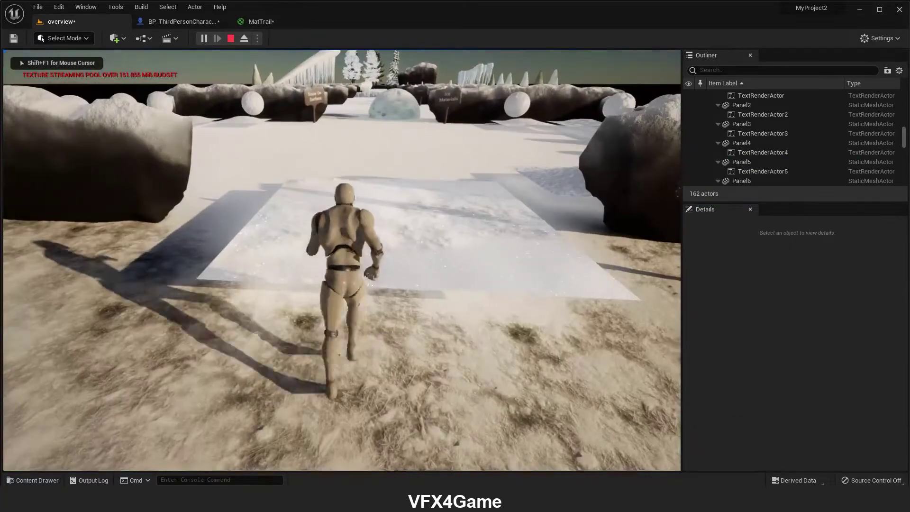
key(space)
key(d)
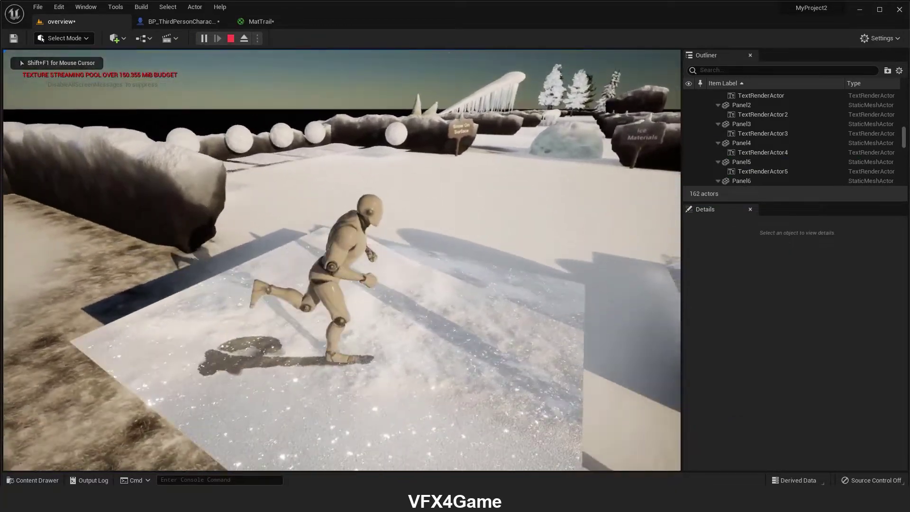
key(w)
key(s)
key(a)
key(d)
key(s)
key(a)
key(Escape)
Open BP_SnowTrail_01 from the third-person character blueprint and examine the nodes in its event graph.
click(185, 20)
click(82, 106)
click(855, 251)
double_click(186, 373)
scroll(490, 283, down, 9)
right_drag(350, 316, 444, 309)
click(317, 55)
scroll(493, 193, down, 3)
scroll(529, 198, up, 6)
right_drag(468, 179, 381, 169)
click(482, 163)
In BP_CaptureCamera_01, set the Sphere Trace By Channel node's Draw Debug Type to For Duration and compile the blueprint.
double_click(267, 365)
scroll(497, 198, down, 4)
scroll(497, 198, up, 6)
right_drag(538, 127, 353, 119)
click(456, 203)
right_drag(537, 259, 318, 256)
right_drag(482, 251, 327, 261)
drag(622, 171, 455, 98)
click(452, 100)
scroll(449, 100, down, 3)
right_drag(361, 209, 605, 238)
right_drag(337, 221, 426, 248)
scroll(502, 201, up, 3)
click(544, 223)
click(516, 246)
click(21, 38)
Play the level, running and jumping around the snow plane to examine the drawn sphere trace.
click(70, 21)
click(203, 38)
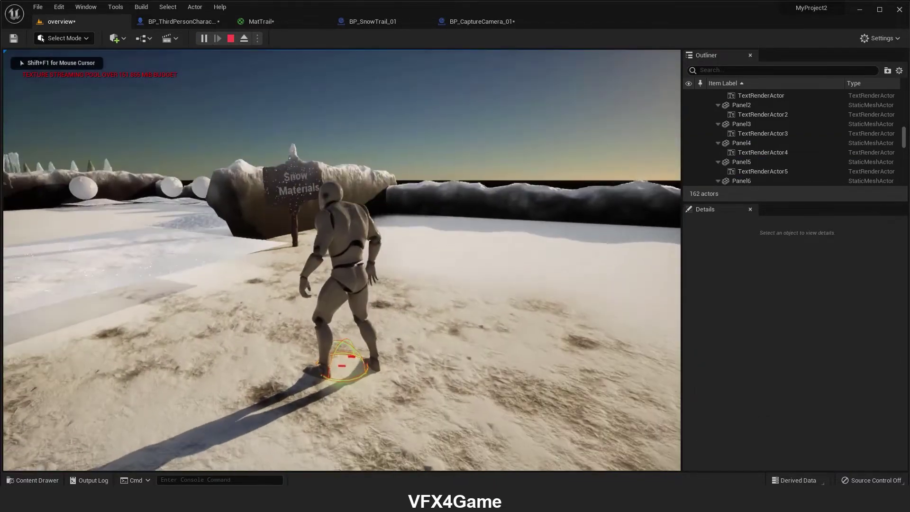
key(w)
key(d)
key(s)
key(a)
key(w)
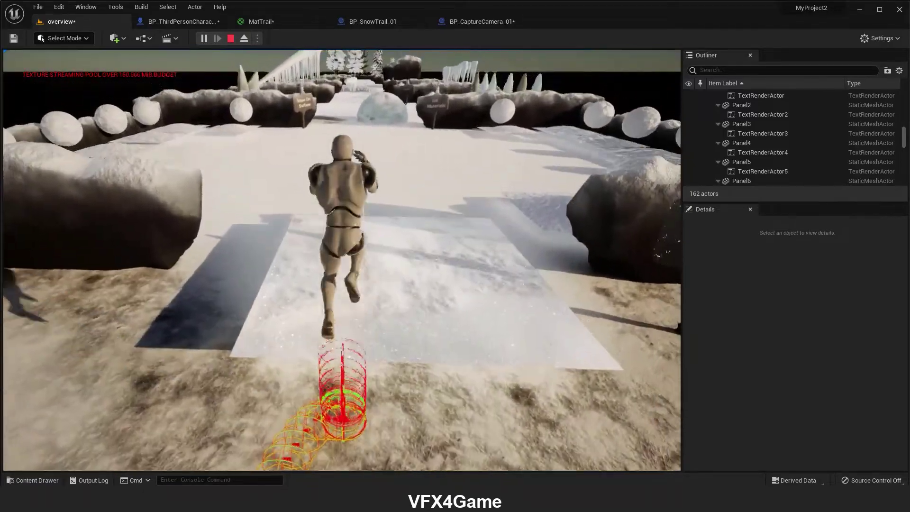
key(space)
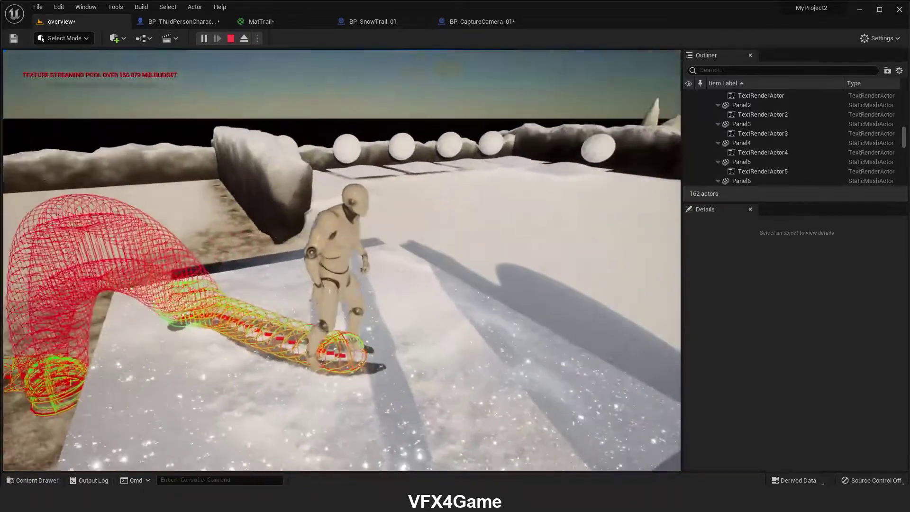
key(d)
key(s)
key(a)
key(w)
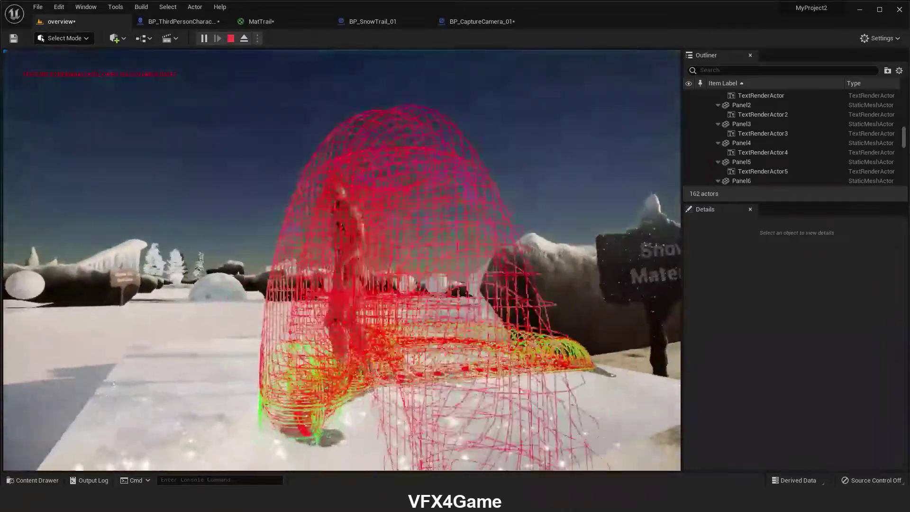
key(a)
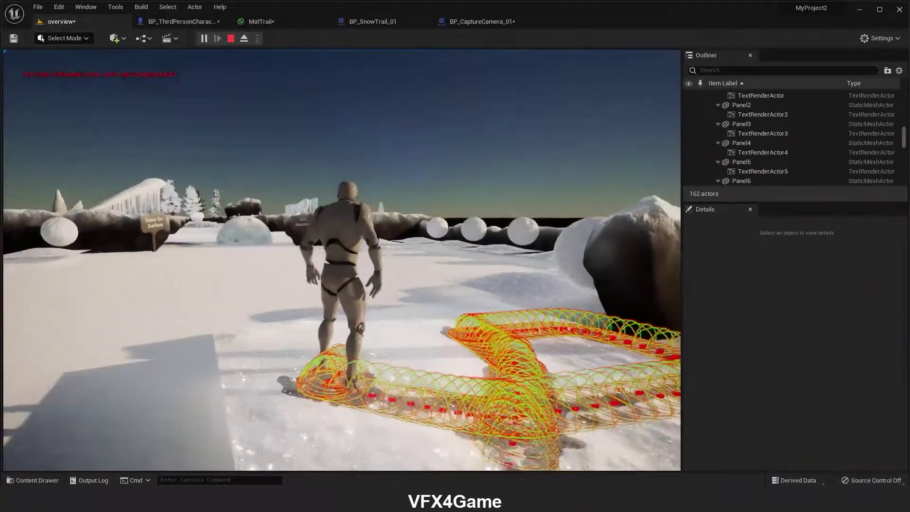
key(w)
key(a)
key(s)
key(Escape)
Turn off debug drawing for the sphere trace in BP_CaptureCamera_01 and save the blueprint.
click(497, 24)
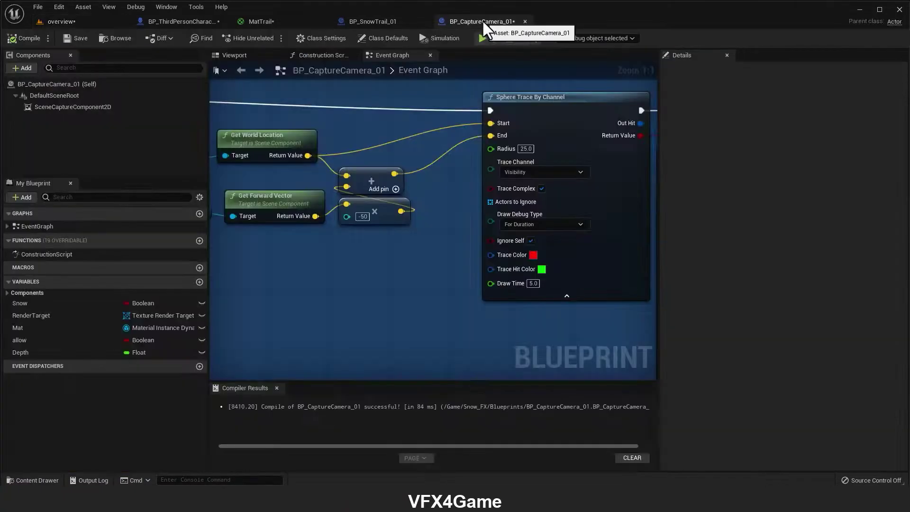
click(531, 222)
click(526, 234)
click(81, 39)
Inspect the snow plane's mesh density in wireframe view and restore the lit view.
click(84, 22)
mouse_move(507, 273)
right_down()
mouse_move(504, 243)
mouse_move(461, 239)
mouse_move(378, 287)
mouse_move(327, 284)
mouse_move(501, 257)
right_up()
key(w)
key(s)
key(q)
right_drag(482, 300, 483, 330)
click(82, 57)
click(118, 107)
click(101, 58)
click(115, 80)
Place a platform mesh from the project's content into the level near the snow plane.
key(a)
right_drag(446, 287, 386, 284)
key(w)
key(w)
click(386, 285)
click(829, 408)
right_drag(439, 270, 443, 227)
key(w)
click(31, 481)
drag(300, 432, 402, 242)
Rotate the new platform and move it into position beside the Snow Materials sign.
click(509, 57)
drag(398, 261, 295, 288)
click(295, 288)
click(498, 55)
click(355, 189)
drag(406, 209, 308, 257)
Apply the snow plane's MatTrail_Inst material to the new platform.
click(171, 210)
scroll(781, 403, down, 2)
click(829, 414)
drag(591, 388, 401, 262)
Add the actor tag "snow" to the new platform.
click(447, 271)
text(tag)
click(846, 370)
click(800, 383)
Play the level and walk the character over the platform to check the trail in its snow.
click(205, 38)
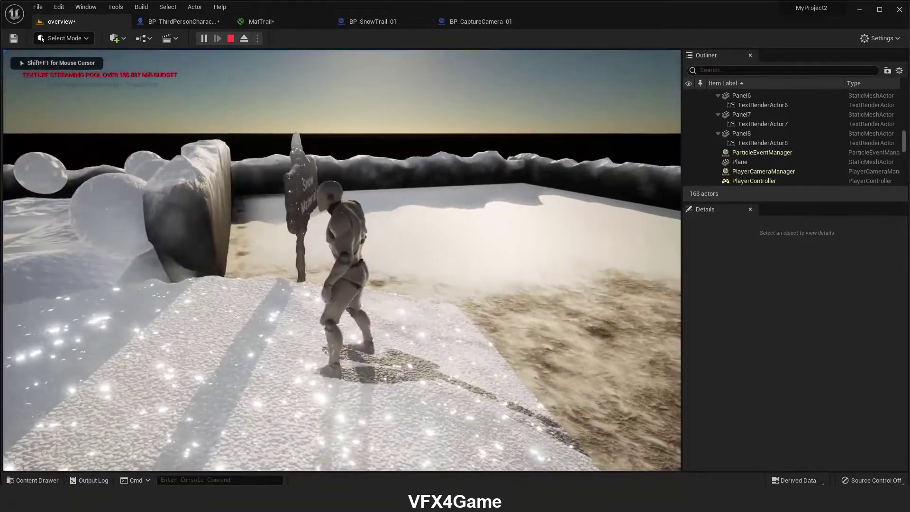
key(s)
key(s)
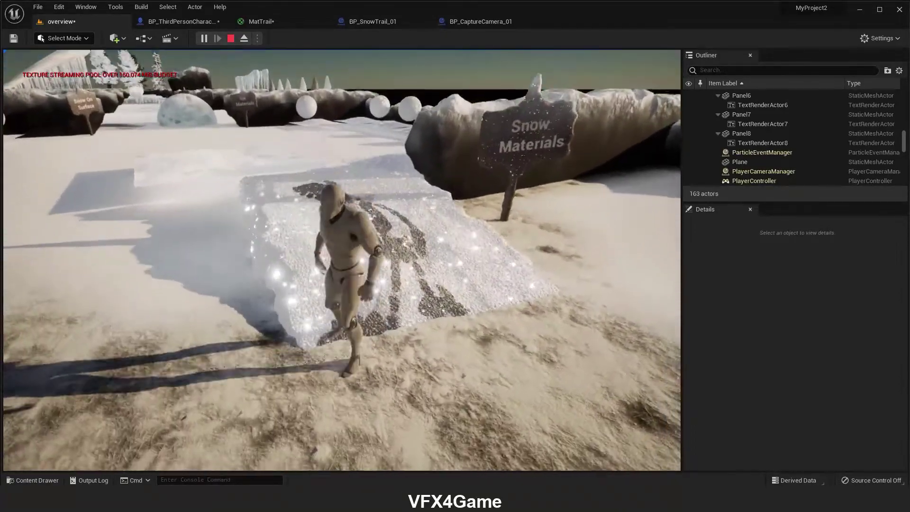
key(w)
key(s)
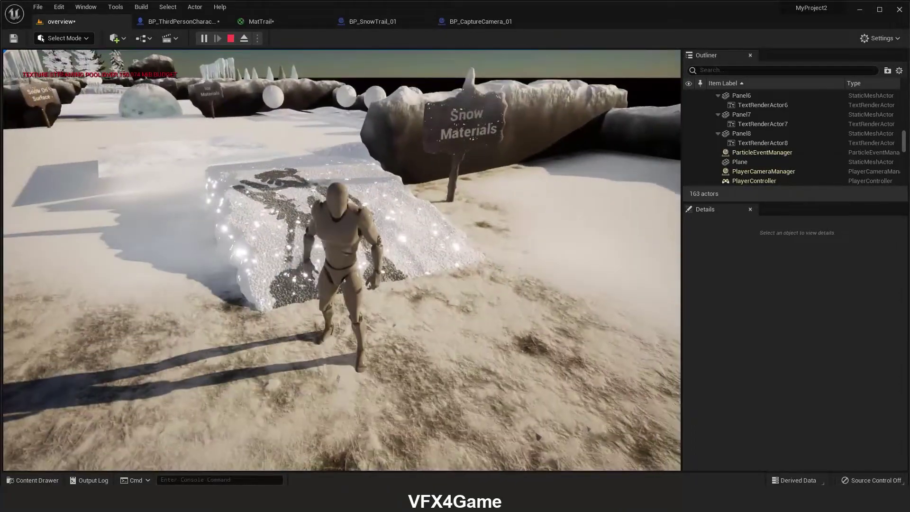
key(Escape)
Open the MatTrail_Inst material instance and override its snow parameters, setting one of them to 0.03.
scroll(397, 224, up, 10)
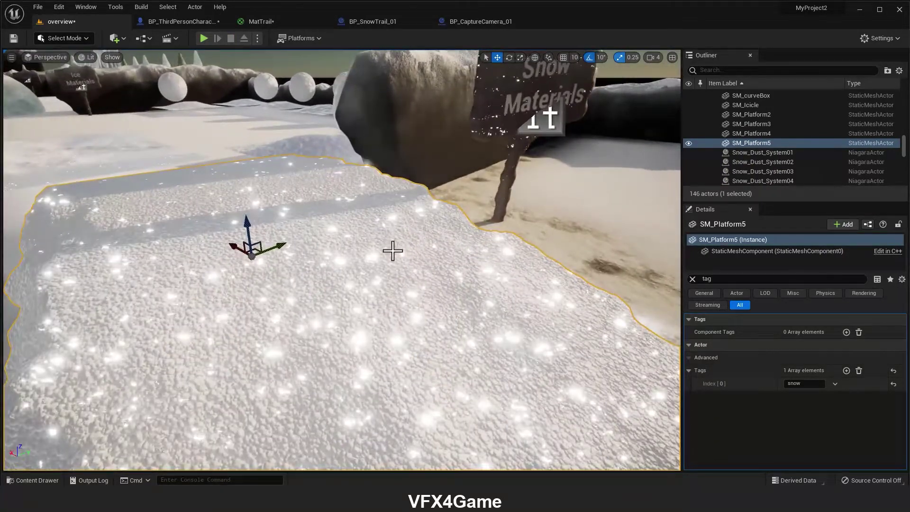
drag(393, 250, 381, 279)
click(33, 480)
double_click(569, 395)
click(512, 318)
drag(360, 246, 298, 353)
drag(691, 318, 582, 315)
click(512, 266)
click(693, 267)
text(0.03)
Check the snow surface in the level and fine-tune a MatTrail_Inst parameter.
click(101, 24)
mouse_move(341, 261)
right_down()
mouse_move(346, 274)
mouse_move(332, 253)
mouse_move(343, 265)
right_up()
click(550, 22)
mouse_move(686, 319)
mouse_down()
mouse_move(696, 319)
mouse_move(684, 315)
mouse_up()
click(108, 22)
Float the MatTrail_Inst editor over the level, adjust another parameter while watching the platform, and dock the editor again.
drag(581, 14, 601, 41)
click(93, 22)
drag(755, 41, 636, 33)
scroll(699, 199, down, 10)
scroll(702, 192, up, 3)
drag(757, 178, 735, 180)
drag(534, 47, 567, 21)
Play the level and walk across the platform to check the trail with the adjusted snow material.
click(90, 20)
click(204, 39)
click(353, 169)
key(w)
key(a)
key(s)
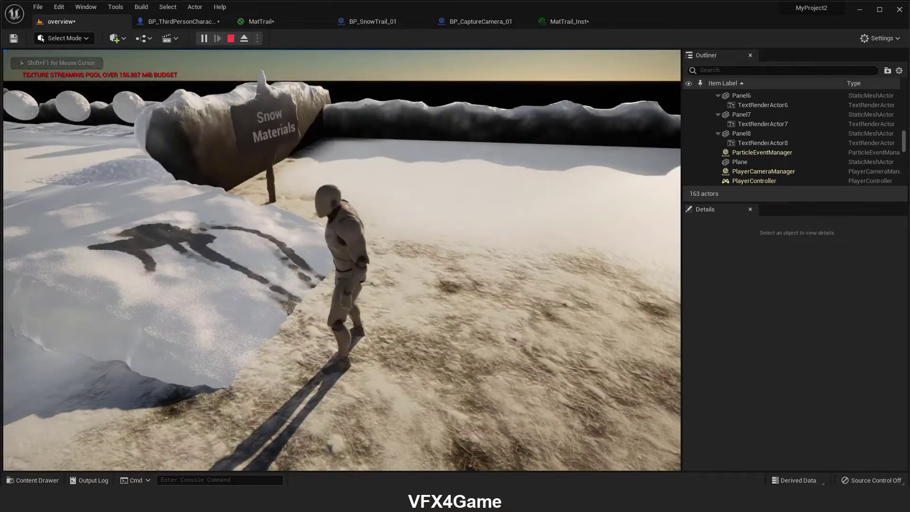
key(Escape)
Reposition the MF_Displacement_Snow_Trail and constant 1 nodes in the MatTrail graph to make room for new nodes.
right_drag(336, 185, 293, 186)
click(279, 21)
click(640, 156)
drag(684, 161, 686, 103)
drag(534, 251, 491, 173)
click(530, 258)
Add a VertexNormalWS node below the constant and connect its output to input A of a new Multiply node.
right_click(517, 259)
text(vertex)
click(571, 306)
drag(554, 272, 582, 324)
click(519, 308)
text(multiply)
click(607, 204)
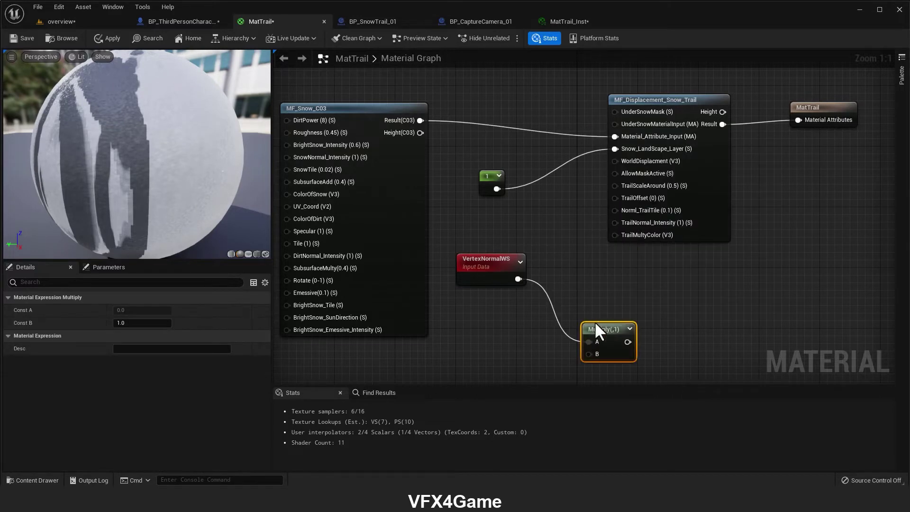
Add a scalar parameter named height as the Multiply node's input B, connect the product to WorldDisplacment, and apply MatTrail.
click(589, 315)
drag(602, 331, 583, 299)
click(510, 335)
click(500, 338)
drag(502, 342, 616, 161)
click(106, 37)
Float the MatTrail_Inst editor over the level, enable the height parameter and raise it to about 15, and dock the editor again.
click(104, 19)
drag(563, 21, 558, 90)
click(92, 21)
drag(814, 92, 771, 72)
scroll(754, 189, up, 5)
click(714, 172)
drag(785, 173, 814, 172)
drag(590, 77, 575, 22)
Play the level and walk across the snow platform to check the trail depth with the raised displacement height.
click(98, 17)
click(204, 38)
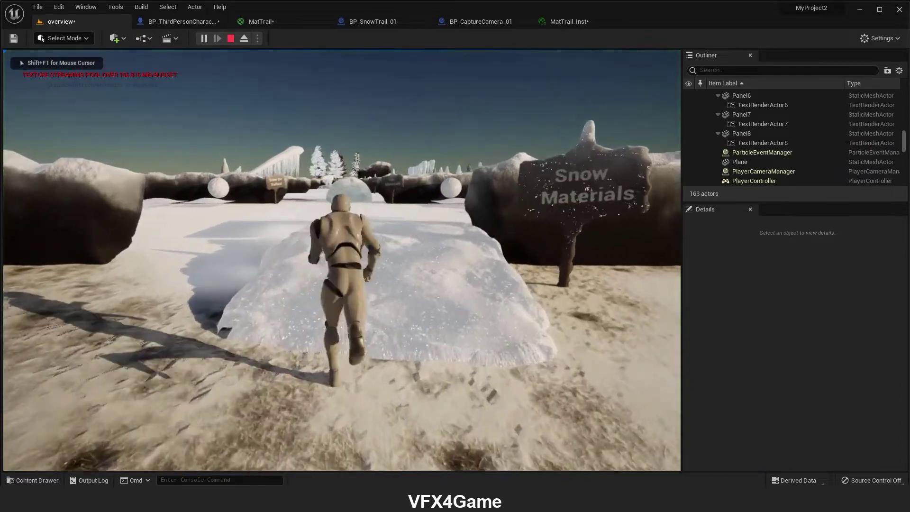
key(w)
key(d)
key(s)
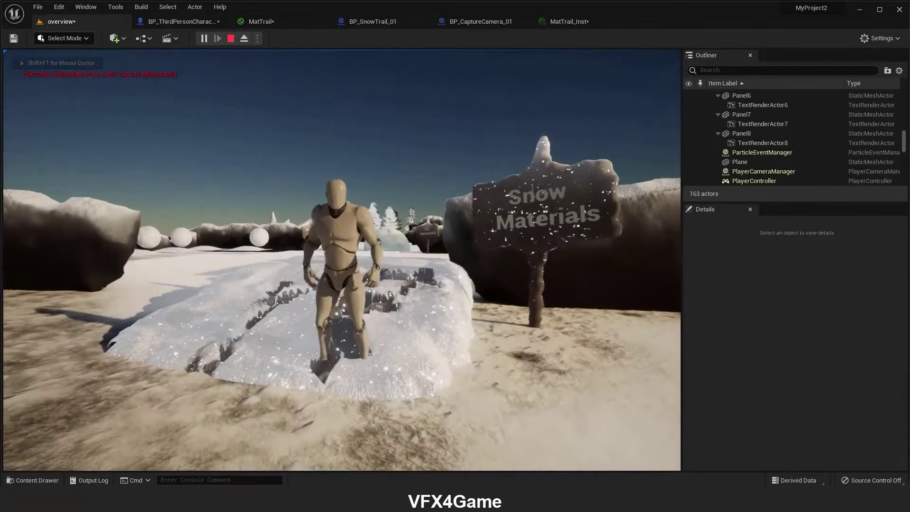
key(a)
key(a)
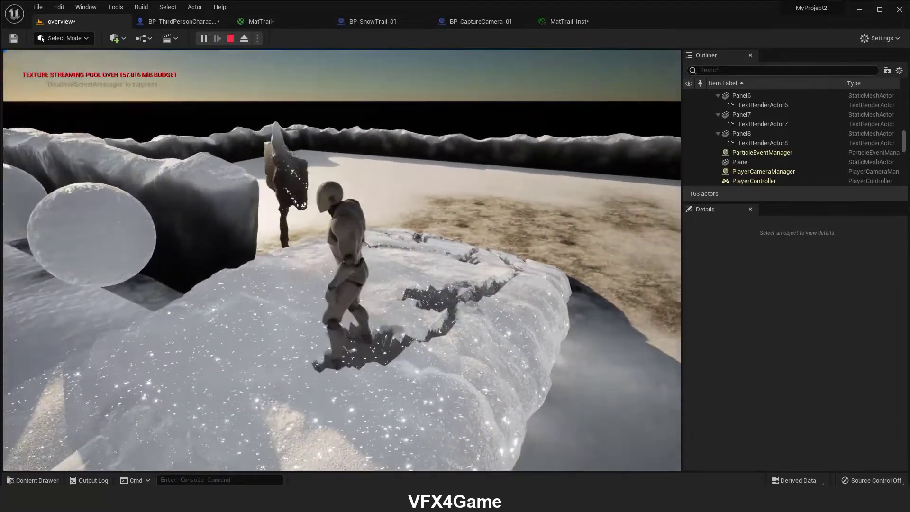
key(d)
key(s)
key(d)
key(Escape)
key(w)
right_drag(426, 283, 458, 279)
key(a)
Change the Radial Step of the ChildActor in BP_ThirdPersonCharacter, and compile and save the blueprint.
click(169, 22)
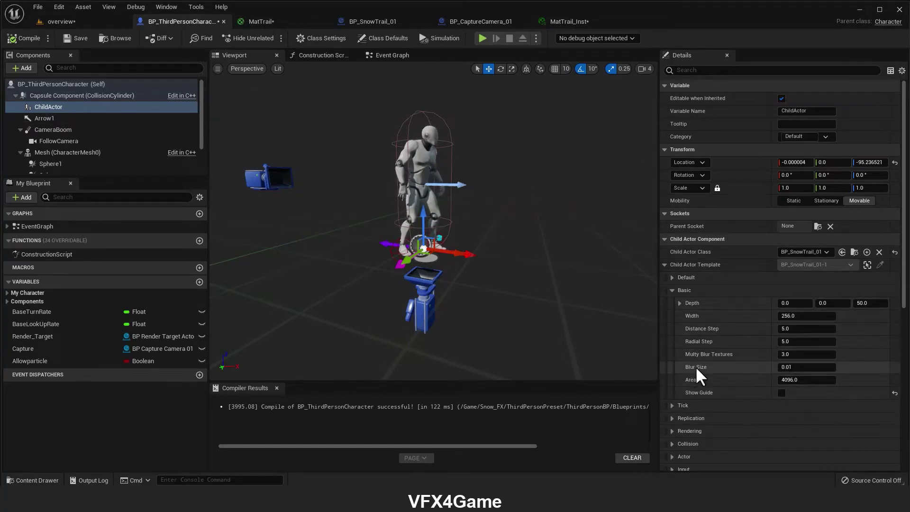
click(807, 339)
click(29, 38)
click(76, 38)
Play the level and walk over the platform to check the trail with the changed Radial Step.
click(88, 20)
click(203, 38)
key(w)
key(s)
key(a)
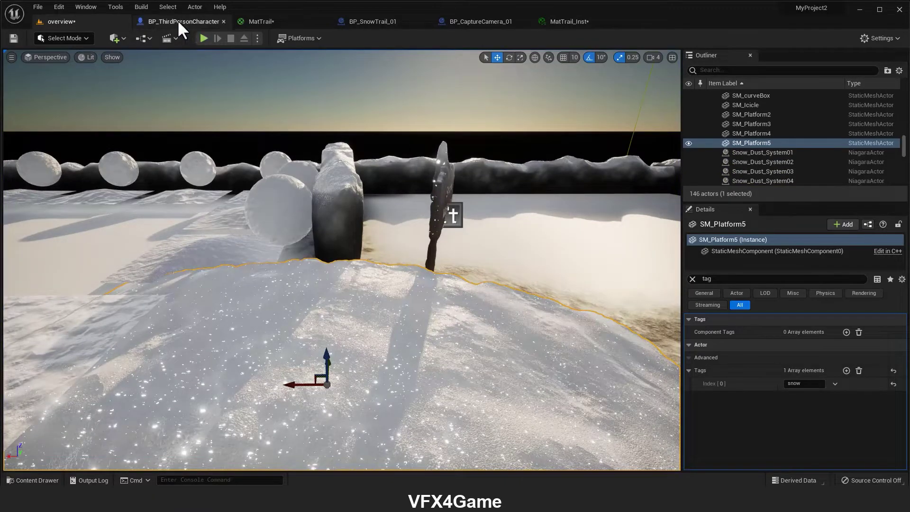
Review the MF_Displacement_Snow_Trail inputs and surrounding nodes in the MatTrail graph.
click(179, 22)
click(101, 24)
click(553, 21)
click(243, 20)
click(669, 149)
drag(696, 98, 688, 90)
drag(494, 228, 592, 339)
drag(604, 232, 475, 337)
drag(570, 302, 548, 271)
click(781, 221)
Detach the Details panel of MatTrail_Inst into its own floating window.
click(564, 21)
scroll(582, 273, down, 2)
drag(598, 53, 471, 321)
drag(423, 75, 908, 189)
drag(412, 132, 361, 113)
click(67, 21)
click(577, 20)
drag(436, 117, 103, 24)
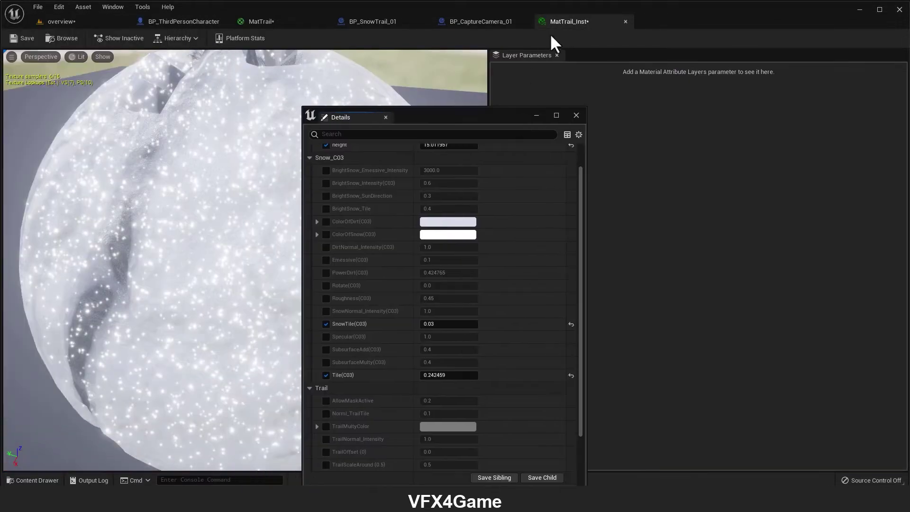
Place the floating MatTrail_Inst Details window beside the character view in the level, with its Trail parameters in view.
drag(568, 21, 587, 85)
click(91, 22)
drag(708, 81, 909, 135)
drag(520, 119, 801, 84)
drag(872, 167, 821, 166)
scroll(757, 277, down, 3)
drag(700, 84, 737, 74)
Play the level and walk the character over the platform to leave a trail for tuning.
click(203, 38)
key(w)
key(d)
key(s)
key(a)
key(w)
Enable the TrailMultyColor parameter and choose a different trail colour for it.
click(649, 340)
click(744, 342)
drag(842, 244, 738, 211)
click(763, 242)
click(781, 246)
drag(781, 247, 773, 304)
mouse_move(777, 275)
mouse_down()
mouse_move(775, 257)
mouse_move(775, 308)
mouse_move(777, 288)
mouse_up()
click(787, 440)
Enable Norml_TrailTile, TrailNormal_Intensity, TrailOffset and TrailScaleAround, and reset TrailMultyColor and pick a light grey for it.
click(649, 328)
click(650, 353)
click(649, 367)
click(649, 380)
click(845, 342)
click(768, 344)
drag(861, 246, 757, 224)
drag(788, 292, 792, 281)
click(788, 453)
Set Norml_TrailTile to 0.03, TrailNormal_Intensity to 10 and TrailOffset to about 0.82.
click(442, 246)
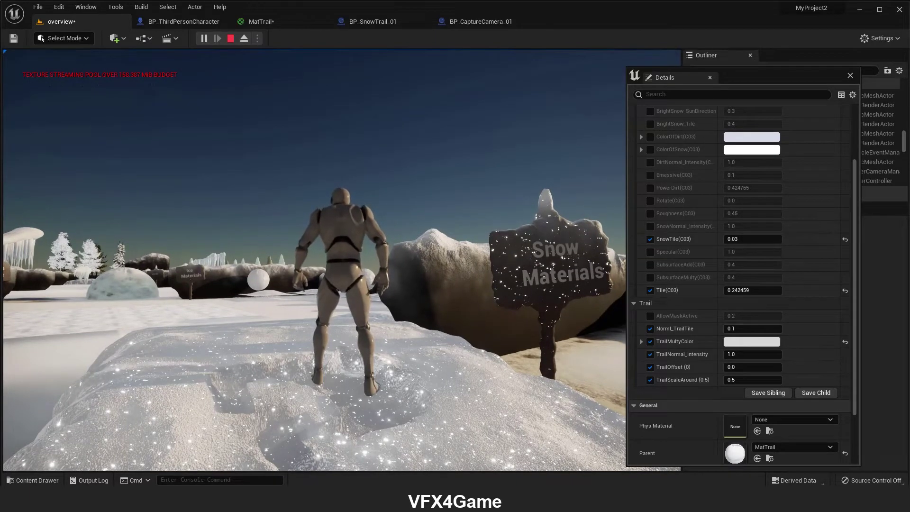
key(shift+F1)
drag(740, 370, 771, 369)
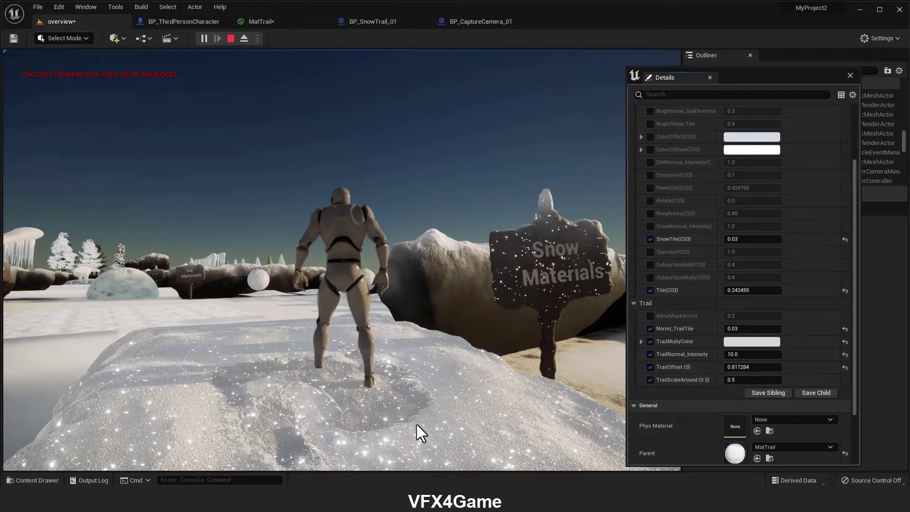
Raise TrailScaleAround to about 0.96 and TrailOffset to about 1.11, and lighten TrailMultyColor to a near-white grey.
mouse_move(754, 380)
mouse_down()
mouse_move(789, 380)
mouse_move(694, 380)
mouse_move(767, 380)
mouse_up()
drag(744, 373, 759, 373)
click(747, 341)
drag(834, 247, 745, 212)
mouse_move(798, 267)
mouse_down()
mouse_move(797, 247)
mouse_move(799, 255)
mouse_up()
click(800, 443)
Walk the character on and around the platform to inspect the tuned trail, and end the play session.
click(294, 192)
key(w)
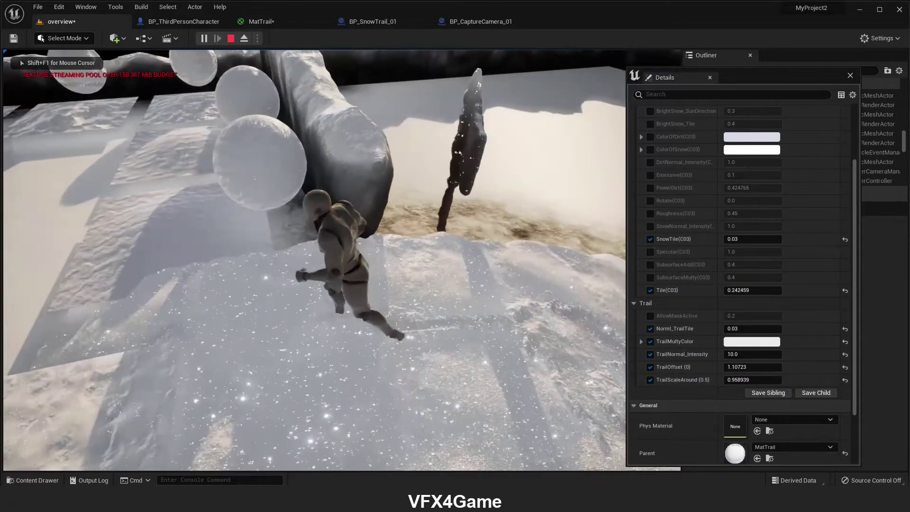
key(s)
key(d)
key(d)
key(s)
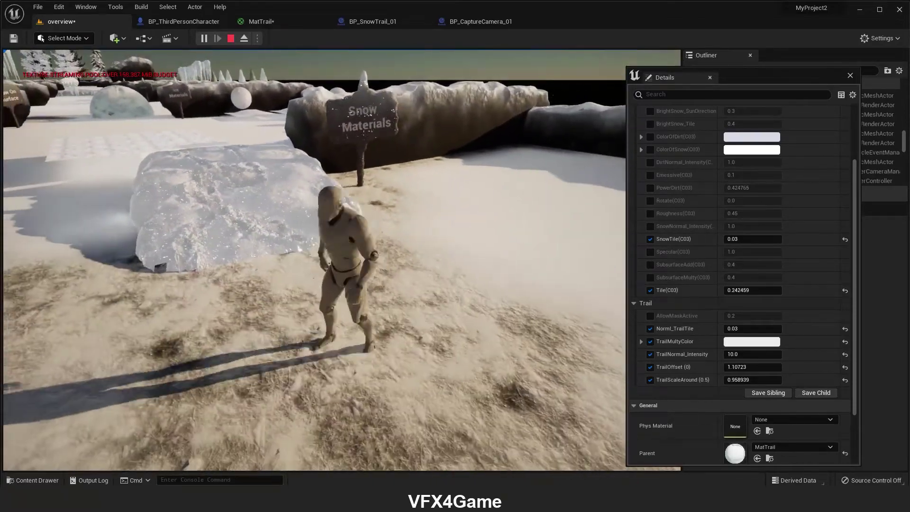
key(w)
key(d)
key(a)
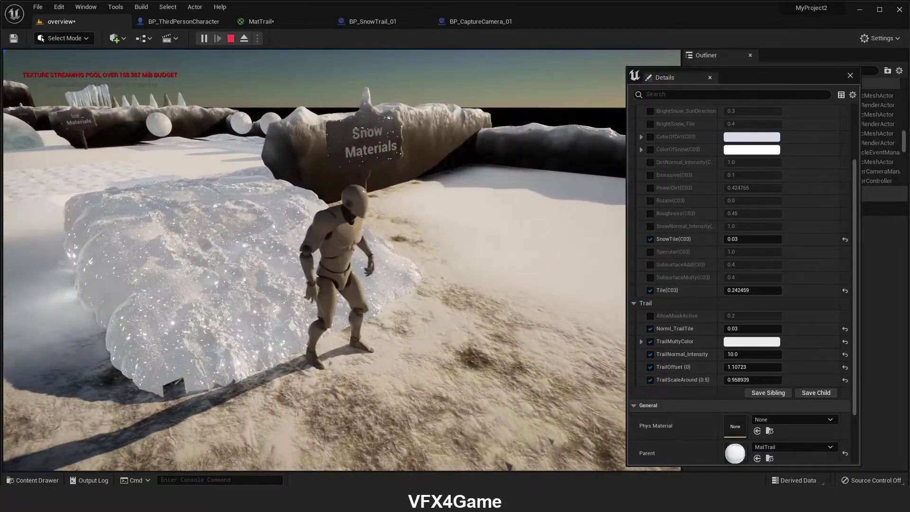
key(Escape)
Close the floating Details window and add the ICE01 material function from the MaterialFunction folder to the MatTrail graph.
right_drag(309, 228, 335, 264)
middle_drag(335, 264, 321, 282)
click(291, 20)
click(849, 75)
right_drag(770, 202, 797, 261)
click(95, 24)
click(53, 481)
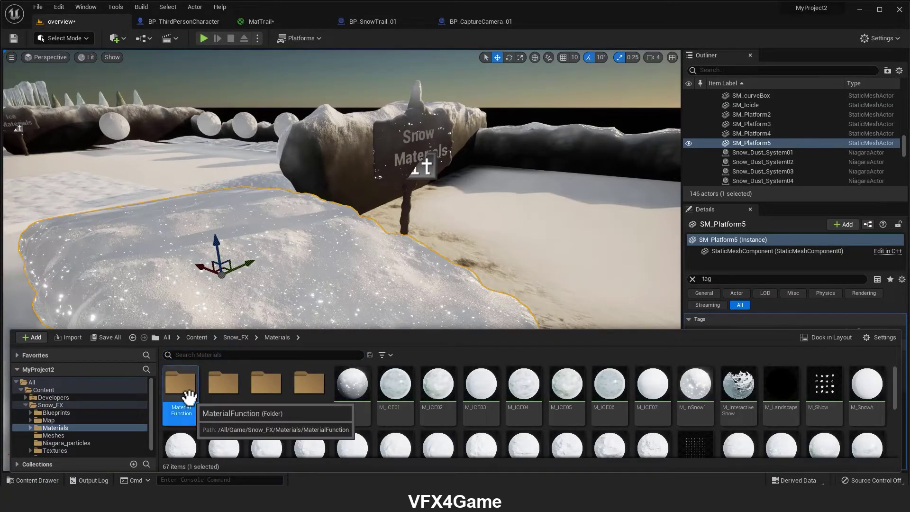
double_click(187, 393)
double_click(179, 384)
drag(179, 385, 497, 88)
Position the ICE01 function node and connect its result to UnderSnowMaterialInput on MF_Displacement_Snow_Trail.
right_drag(618, 118, 618, 199)
drag(626, 214, 574, 67)
scroll(605, 135, down, 3)
right_drag(606, 135, 652, 149)
drag(611, 110, 706, 264)
right_drag(643, 222, 567, 195)
scroll(567, 195, up, 3)
Add a scalar parameter named UnderSnow, connect it to UnderSnowMask, and apply the material.
click(544, 128)
key(s)
click(537, 126)
drag(585, 152, 635, 187)
click(111, 40)
Enable UnderSnow and Tile(01) in the floating MatTrail_Inst Details window, with Tile(01) at about 0.49.
click(97, 18)
drag(909, 119, 712, 94)
scroll(661, 213, up, 3)
scroll(573, 165, up, 1)
click(572, 166)
scroll(618, 232, down, 6)
click(573, 347)
drag(672, 97, 729, 83)
Play the level and walk over the platform to check the trail with the ice function connected.
click(202, 37)
key(w)
key(a)
key(w)
key(s)
key(a)
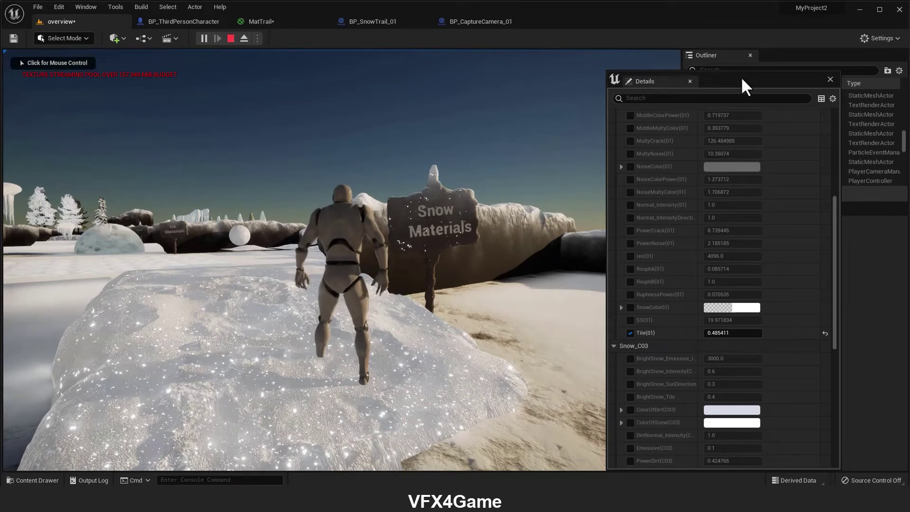
Move the floating Details window clear of the character and set UnderSnow to 1.
drag(740, 76, 669, 28)
scroll(604, 141, up, 8)
click(649, 105)
text(1)
key(Return)
Walk the character across the platform to check the ice layer under the snow trail.
click(325, 344)
key(w)
key(w)
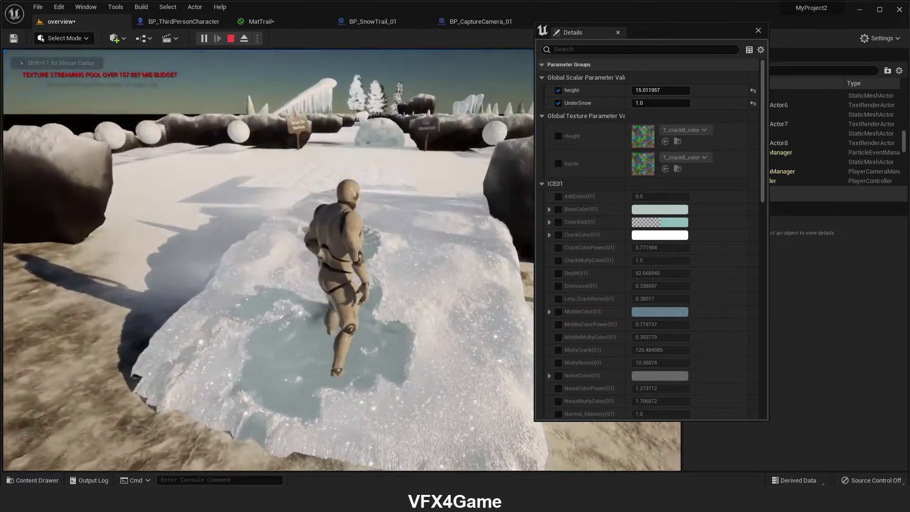
key(w)
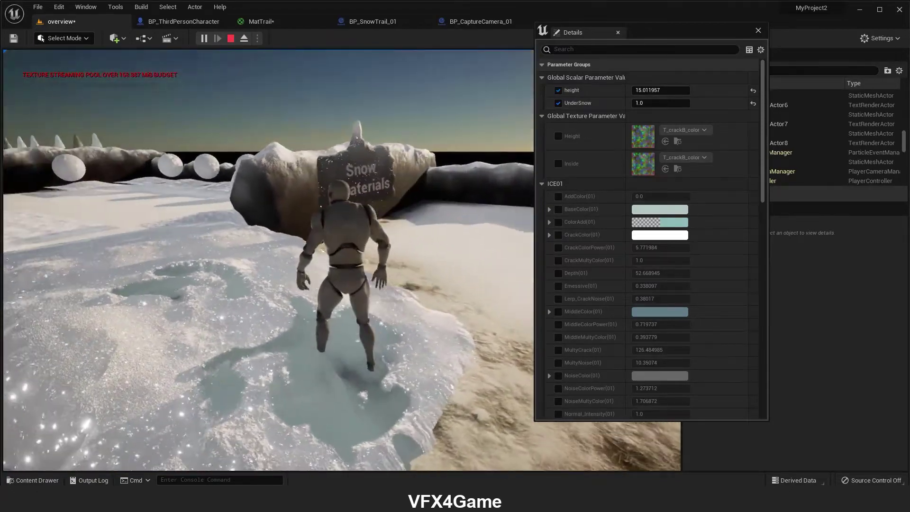
key(w)
Adjust an ICE01 layer parameter and lower TrailOffset while watching the ice trail.
key(shift+F1)
scroll(660, 309, down, 10)
drag(660, 315, 777, 315)
scroll(597, 364, down, 10)
scroll(618, 354, down, 2)
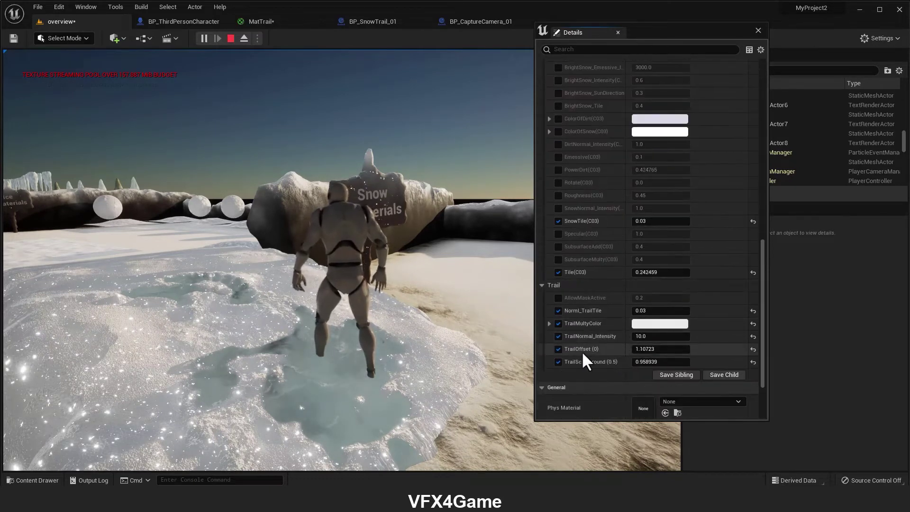
drag(635, 348, 616, 349)
Set UnderSnow to 0.704, move the Details window aside, and return control to the character in the level.
scroll(616, 303, up, 10)
scroll(615, 301, up, 5)
drag(646, 35, 710, 44)
click(315, 116)
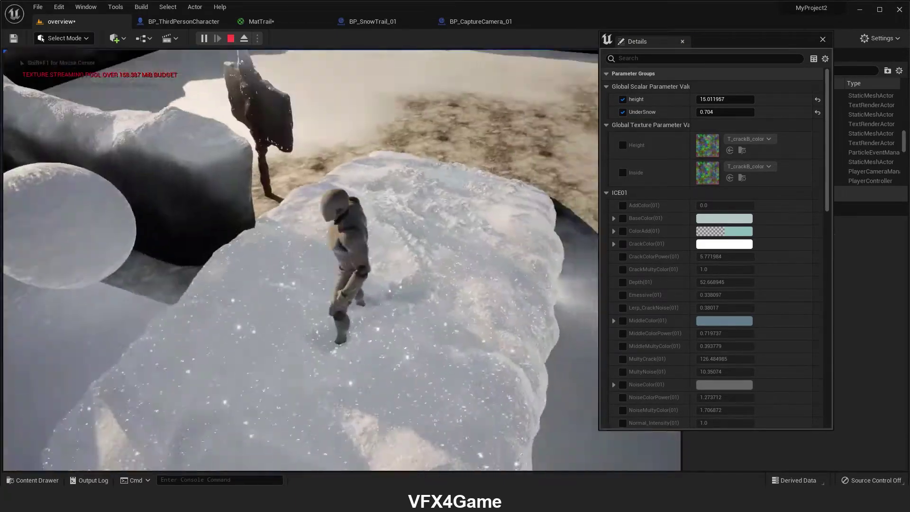
Run and jump the character across the snow platform to check the trails and the ice layer from several sides.
key(s)
key(d)
key(s)
key(w)
key(s)
key(space)
key(d)
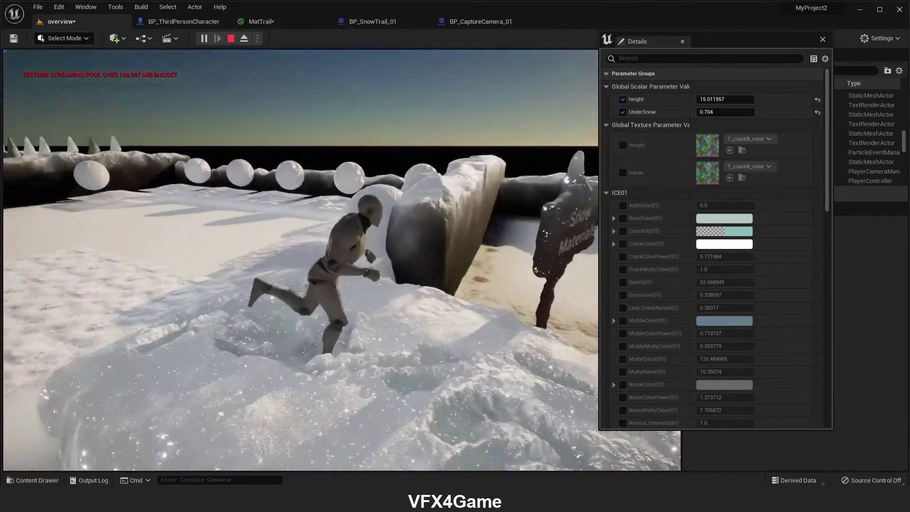
key(s)
key(d)
key(w)
key(d)
key(a)
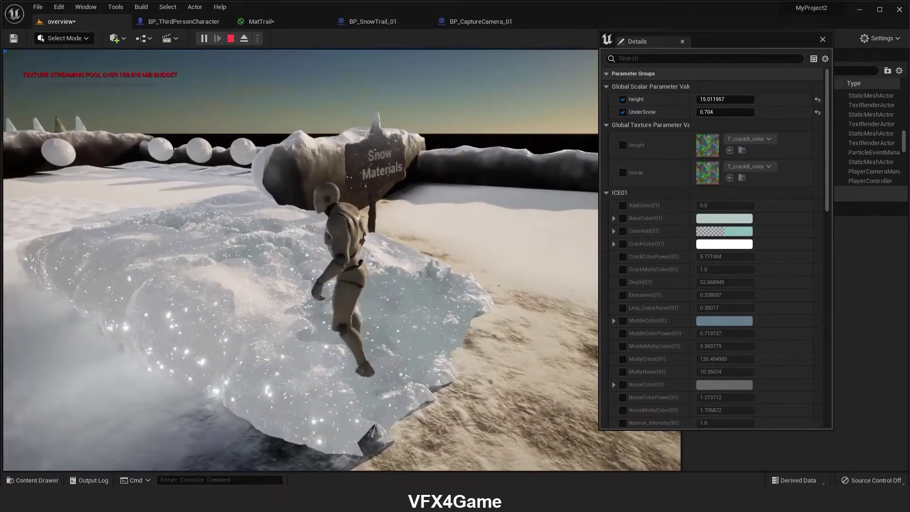
key(w)
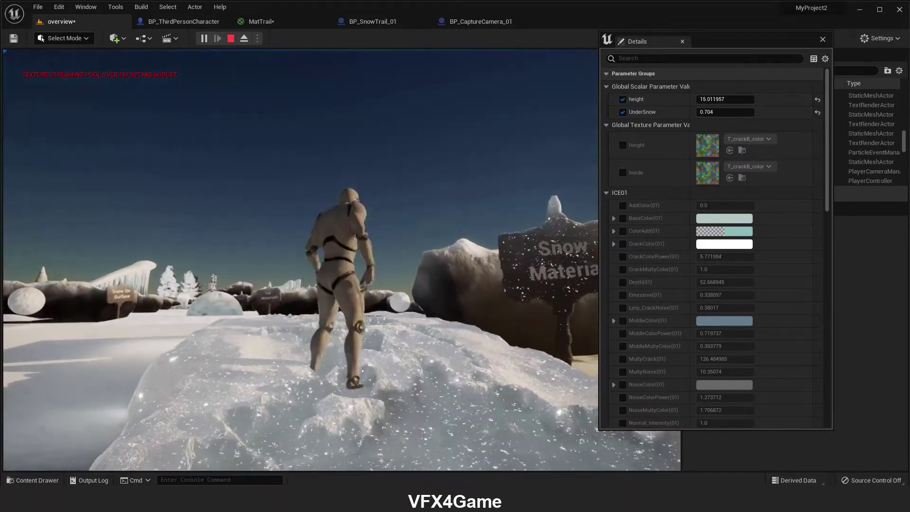
key(d)
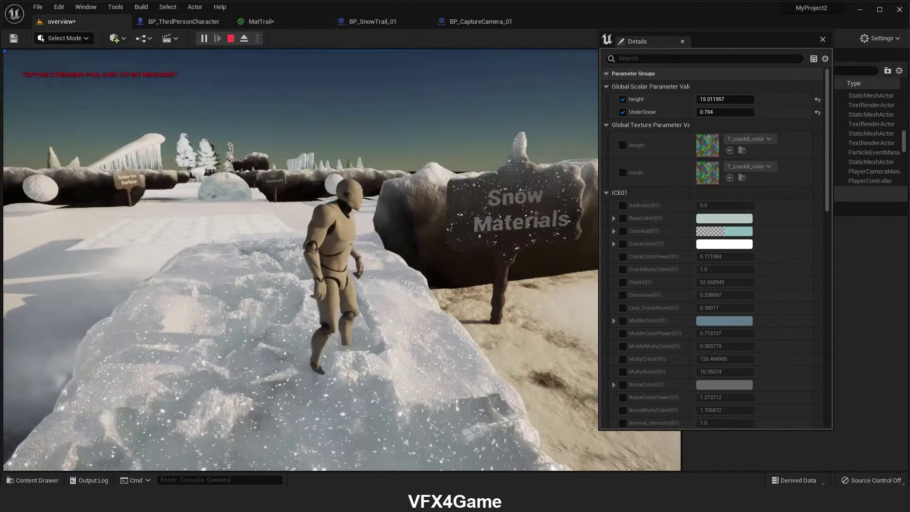
Walk the character over the platform once more to check the trails and end the play session.
key(a)
key(a)
click(405, 247)
key(w)
key(s)
key(a)
key(Escape)
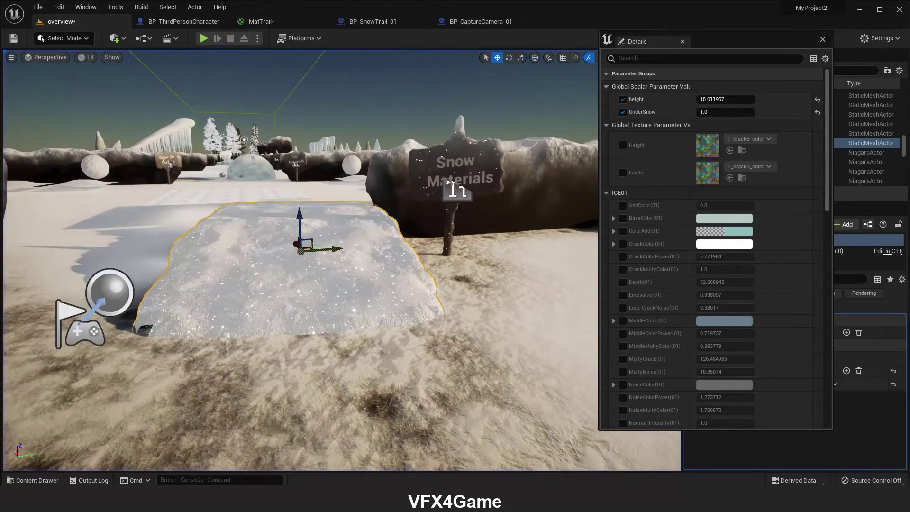
Review the landscape's paint layers in Landscape mode and return to Selection mode.
click(506, 112)
key(w)
right_drag(507, 112, 559, 123)
drag(266, 180, 424, 218)
click(291, 176)
click(72, 39)
click(79, 63)
click(117, 71)
click(80, 275)
click(98, 38)
click(96, 52)
Select Landscape3, move the floating Details window aside, and open M_Landscape through its MI_Landscape_Inst landscape material.
click(283, 180)
drag(746, 36, 909, 52)
click(692, 279)
scroll(835, 390, down, 10)
click(829, 376)
double_click(733, 420)
click(183, 63)
Locate and select the Layer Blend node that combines the snow and Ground layers in the M_Landscape graph.
right_drag(504, 168, 743, 132)
right_drag(663, 205, 703, 220)
click(540, 116)
drag(509, 179, 534, 198)
right_drag(476, 221, 627, 190)
scroll(564, 186, down, 3)
right_drag(559, 185, 879, 281)
scroll(800, 230, down, 3)
scroll(747, 141, up, 7)
click(667, 205)
Expand the Layer Blend node's layer entries and review their layer names, blend types and preview weights.
scroll(151, 372, down, 3)
click(16, 410)
scroll(22, 441, down, 3)
click(16, 427)
scroll(31, 443, down, 2)
scroll(31, 428, down, 1)
scroll(76, 374, up, 3)
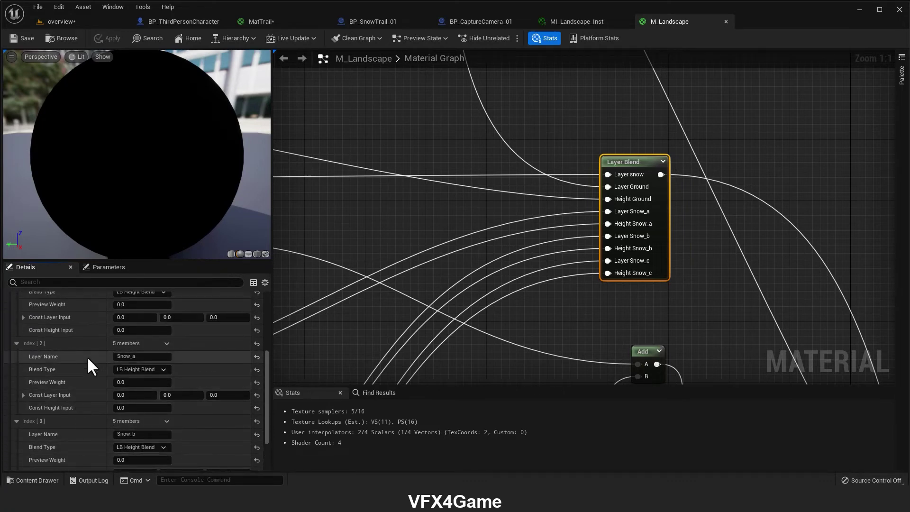
scroll(87, 357, up, 7)
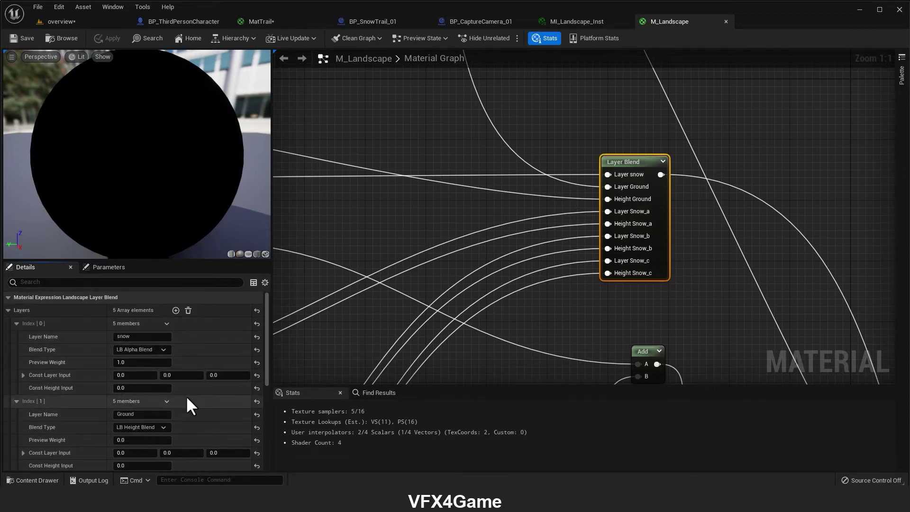
scroll(559, 228, down, 1)
scroll(513, 187, down, 7)
scroll(554, 231, up, 8)
Try adding a Landscape Layer Sample node near the snow layer samples in the M_Landscape graph.
right_drag(619, 218, 636, 175)
drag(559, 173, 538, 226)
drag(615, 89, 567, 147)
right_drag(664, 141, 644, 136)
right_click(633, 123)
text(lands)
click(701, 182)
key(Delete)
Examine how the Snow_a, Snow_b and Snow_c samples feed MF_Displacement_Snow_Trail in M_Landscape and return to the overview level.
right_drag(701, 265, 548, 254)
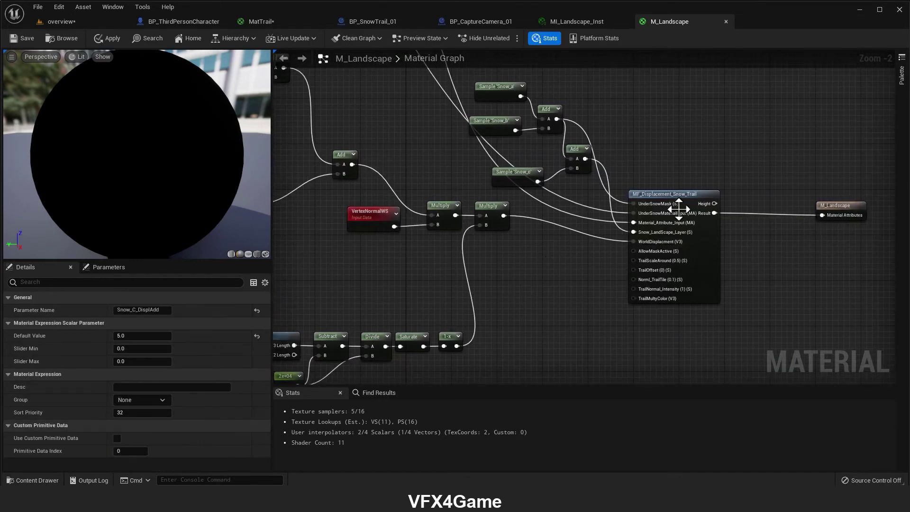
right_drag(781, 164, 619, 180)
scroll(587, 203, up, 2)
drag(540, 223, 700, 133)
click(595, 122)
drag(540, 223, 683, 131)
click(611, 131)
drag(540, 223, 685, 143)
click(603, 134)
click(71, 22)
key(d)
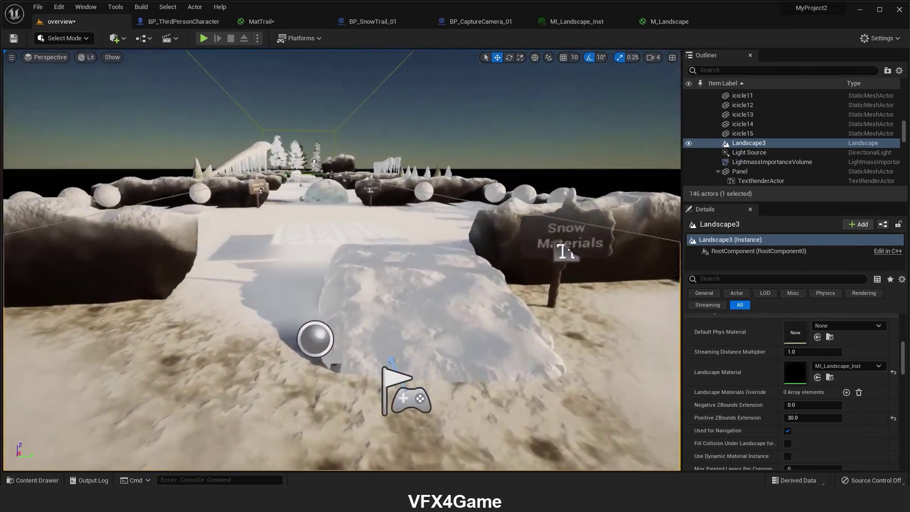